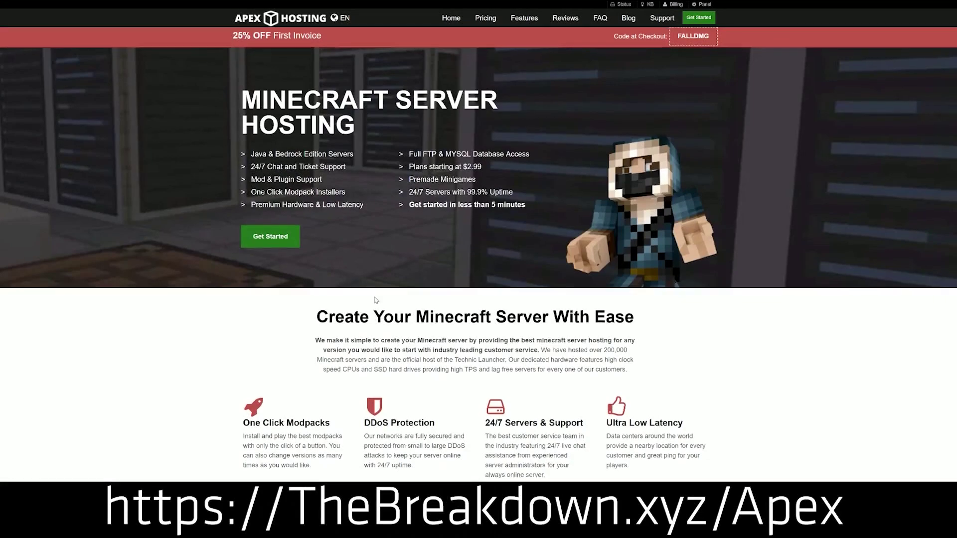
Highlight the One Click Modpacks, Automated Backups and Instant Setup text on the Apex page
scroll(219, 175, "down", 4)
left_click_drag(243, 224, 584, 228)
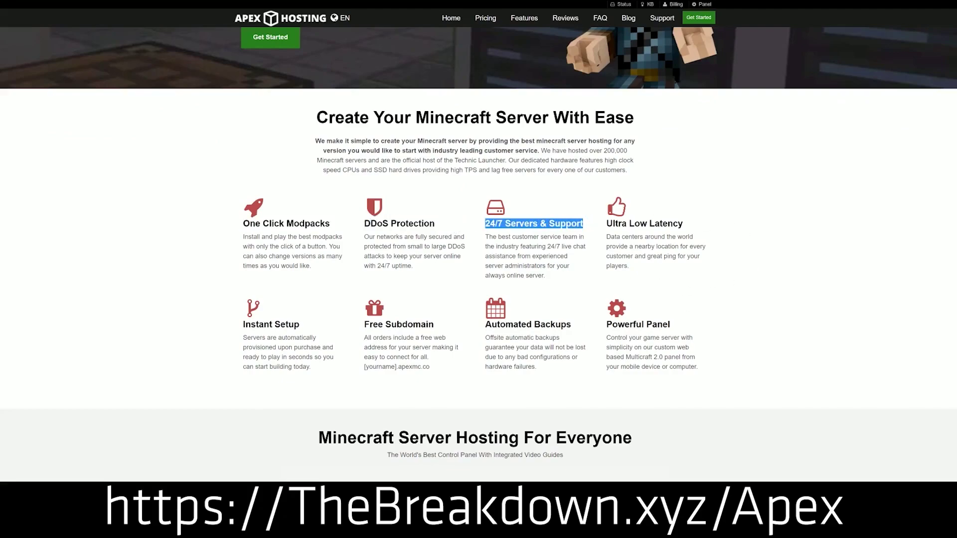
left_click_drag(484, 323, 539, 368)
left_click(469, 327)
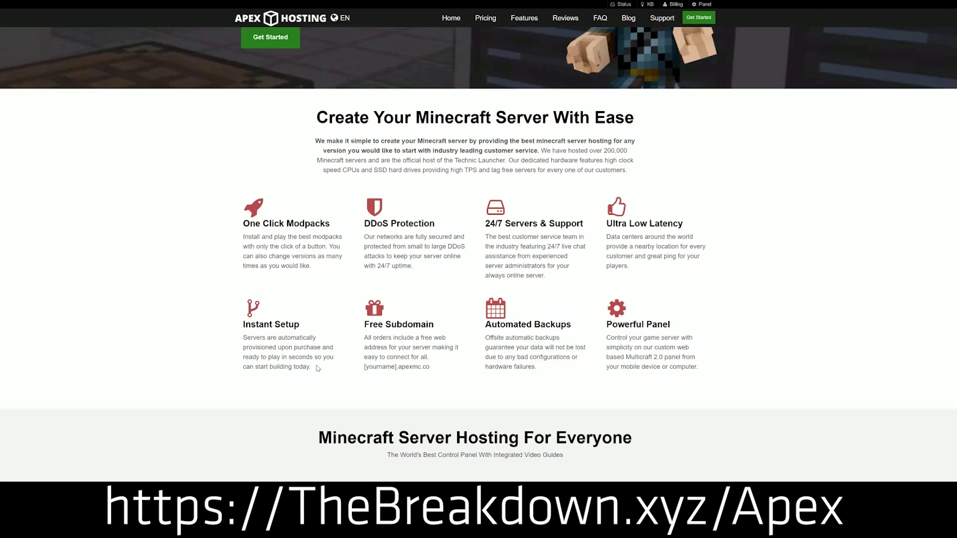
left_click_drag(311, 369, 244, 324)
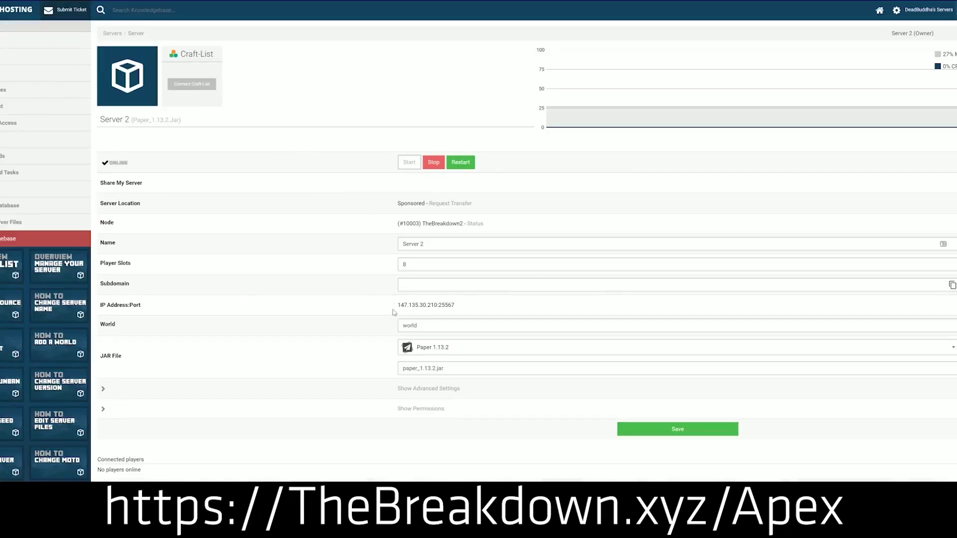
Change Server 2's JAR from Paper 1.13.2 to Minecraft 1.15 and confirm it
left_click(451, 355)
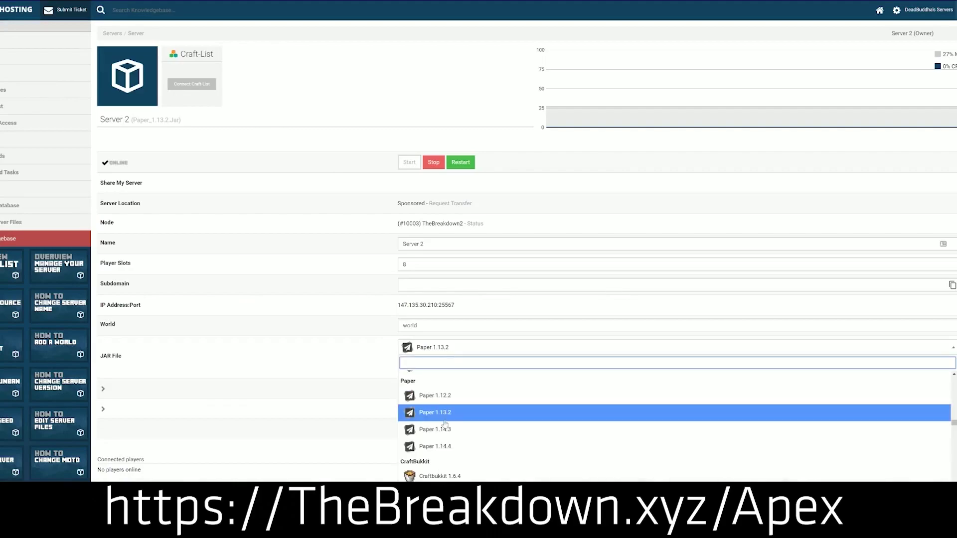
scroll(445, 423, "down", 4)
scroll(445, 432, "up", 8)
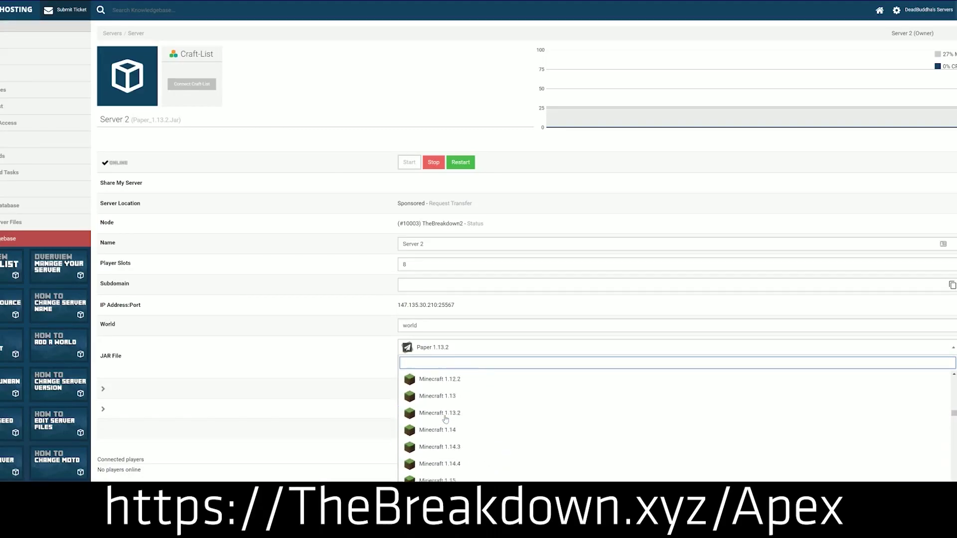
scroll(446, 430, "up", 3)
scroll(447, 428, "down", 2)
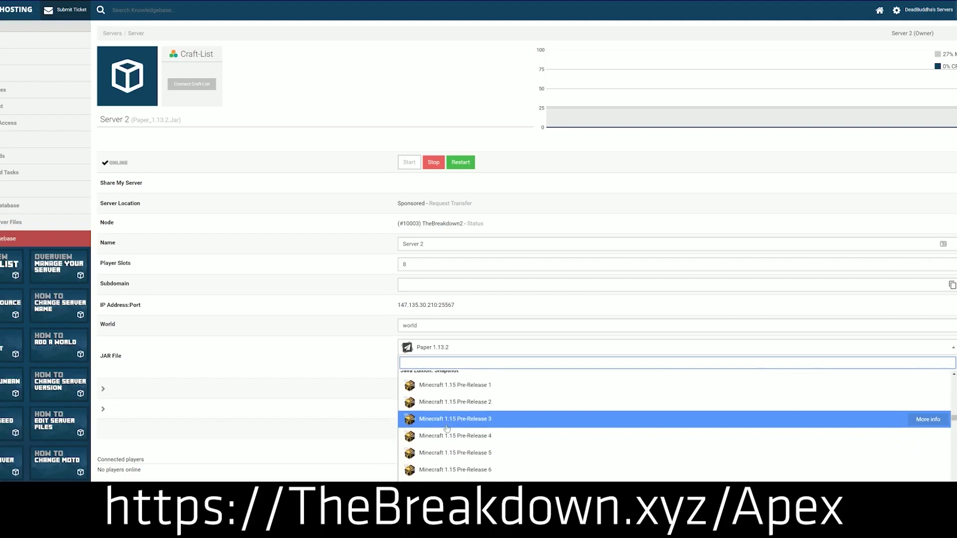
scroll(445, 429, "up", 5)
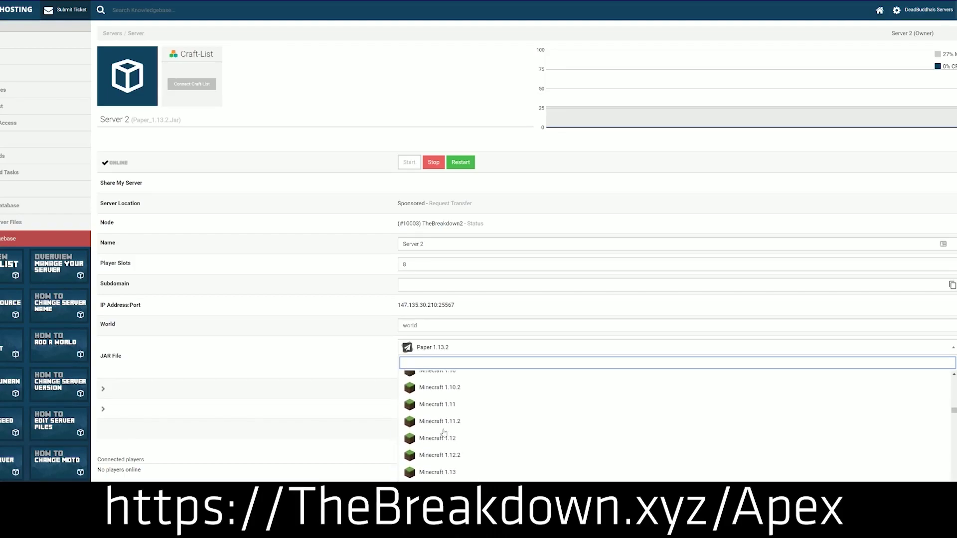
scroll(438, 433, "down", 2)
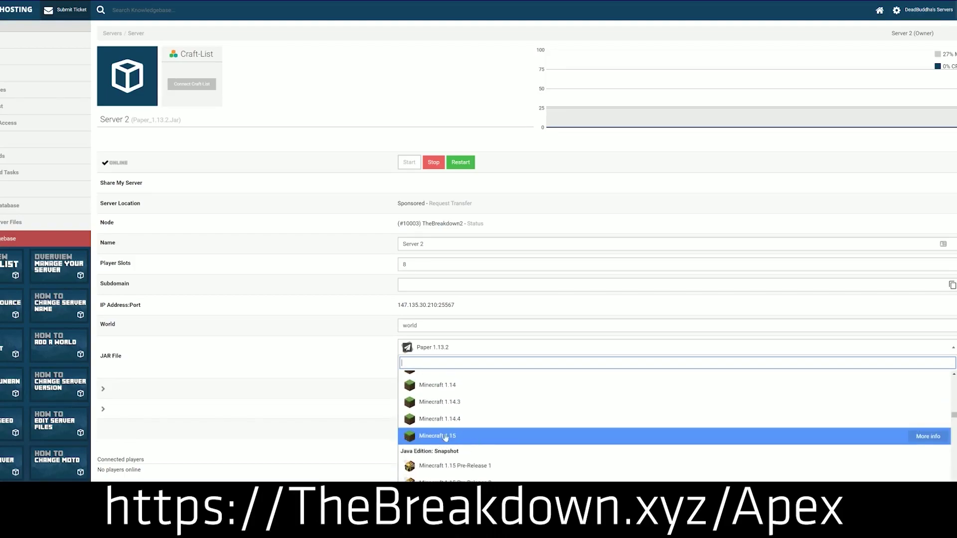
left_click(489, 437)
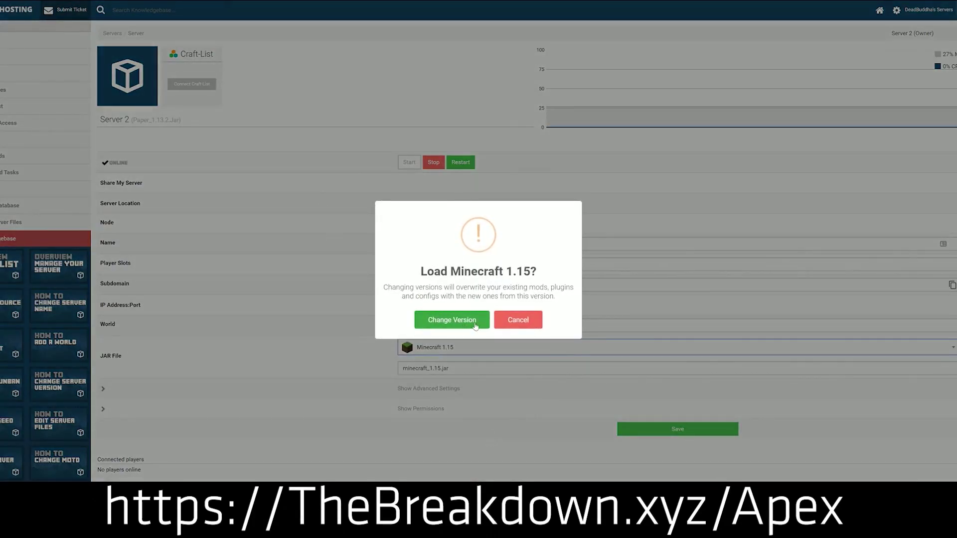
left_click(444, 319)
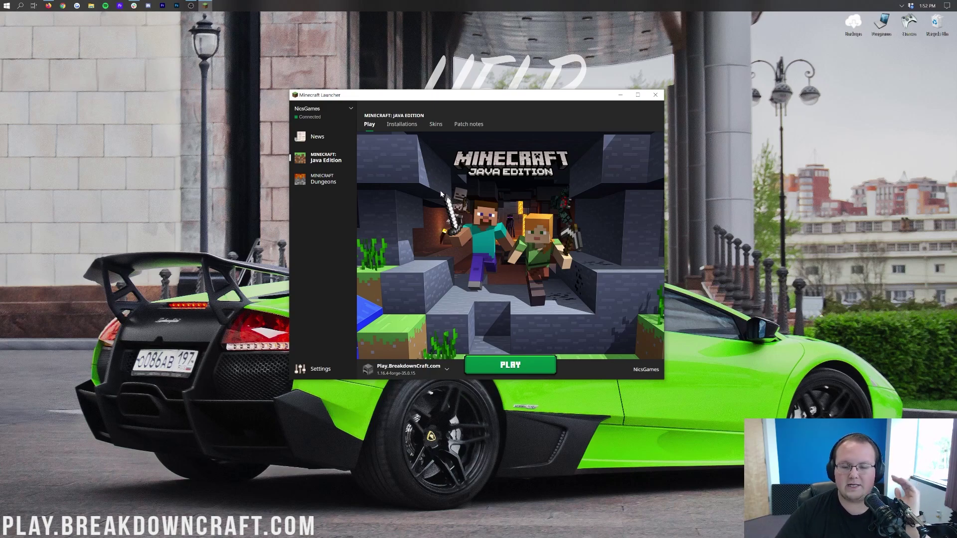
Open the Edit dialog for the Latest release (1.16.4) installation
left_click(403, 125)
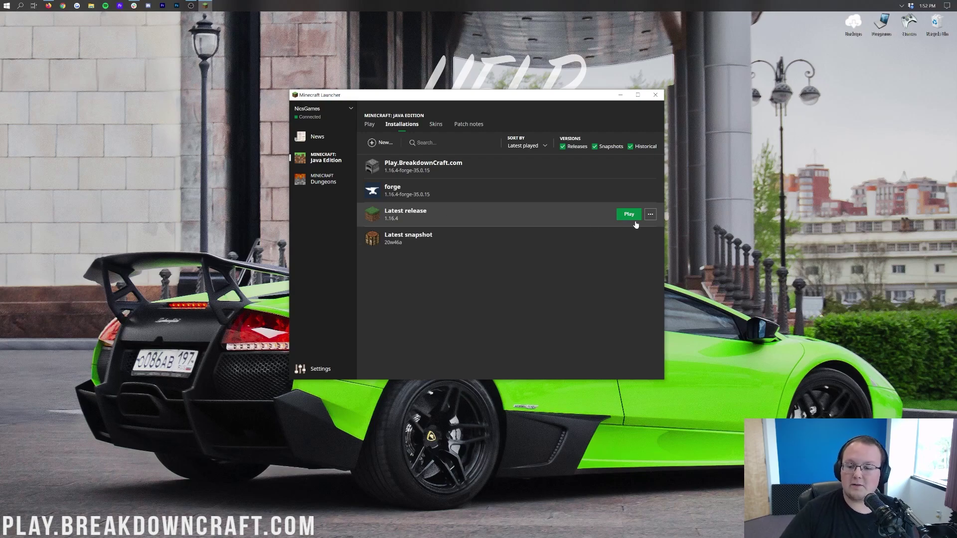
left_click(652, 215)
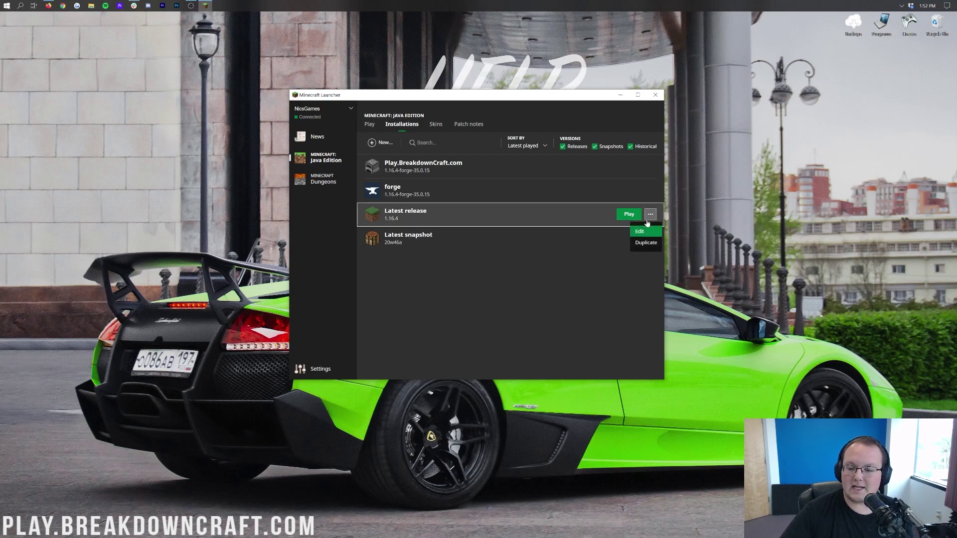
left_click(640, 234)
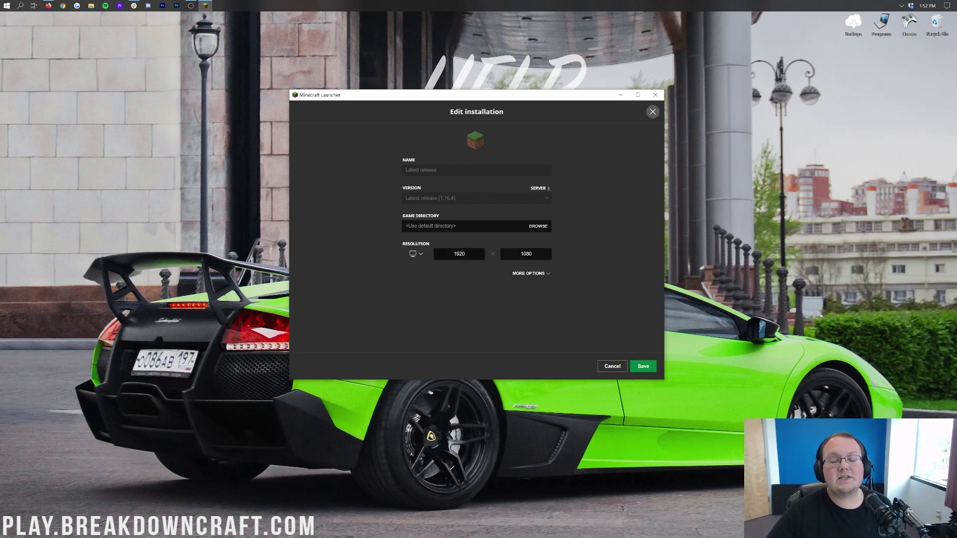
Enter a 9999 x 9999 custom resolution and view the preset list
double_click(459, 255)
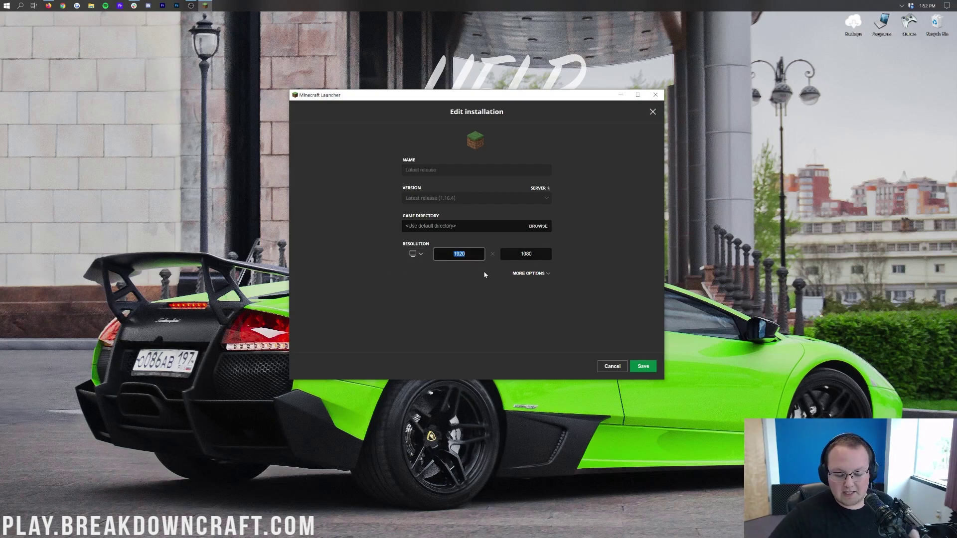
type("2002")
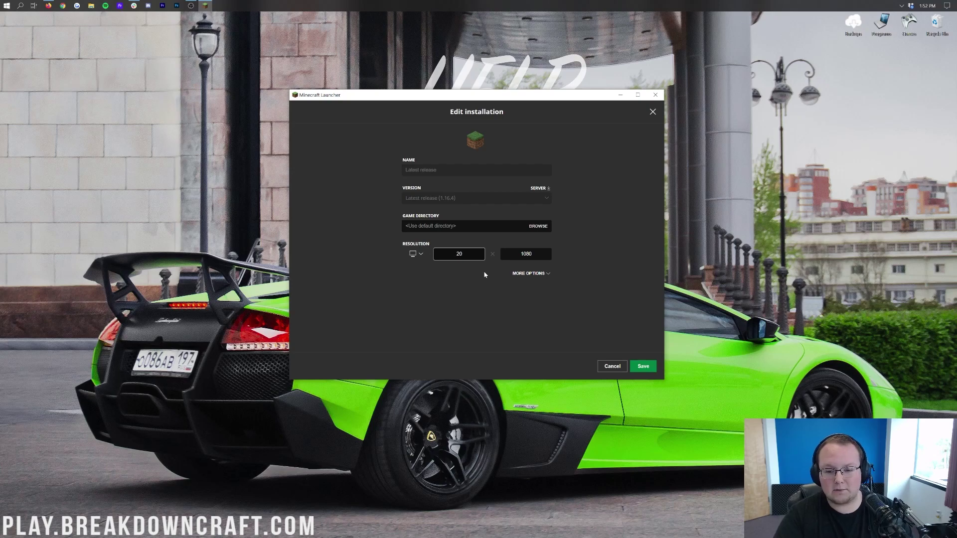
key("ctrl+a")
type("9999")
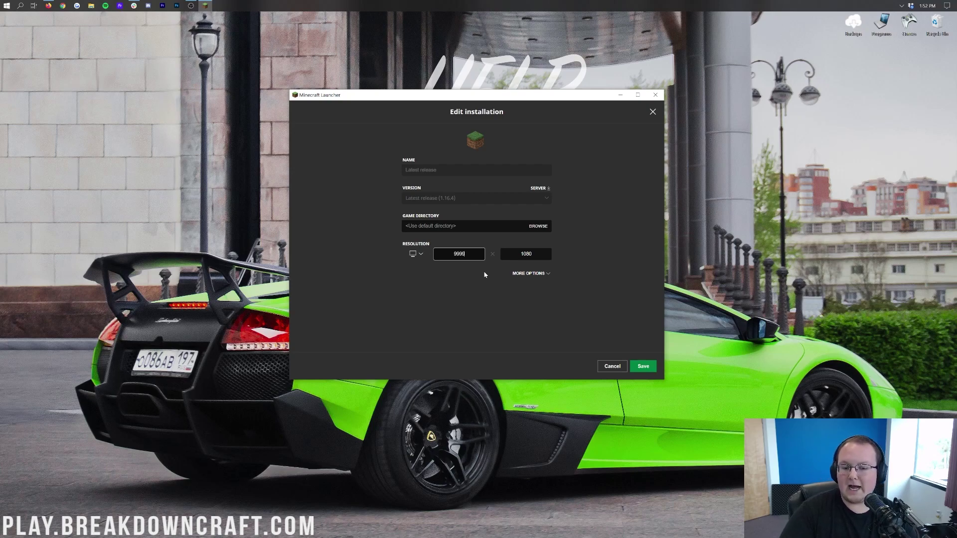
key("Tab")
type("9999")
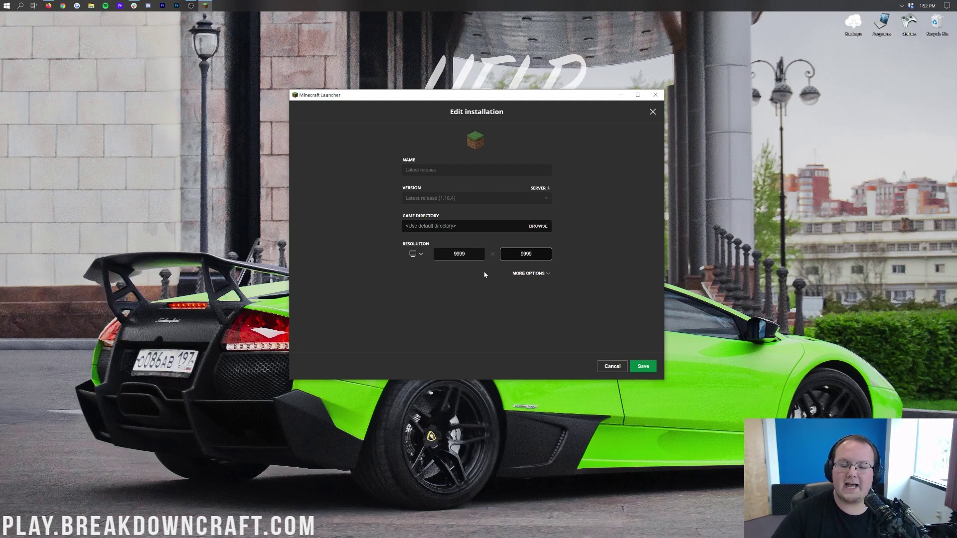
left_click(415, 255)
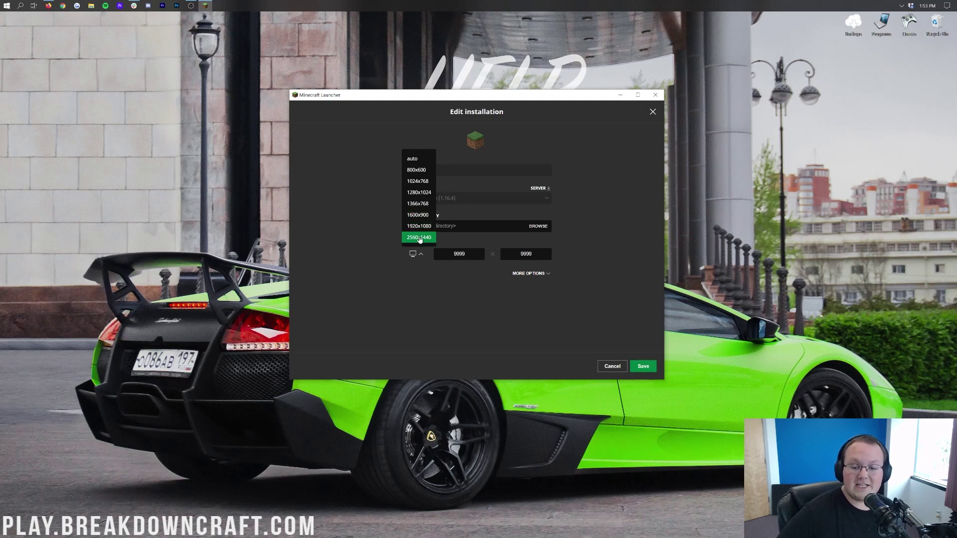
Change the resolution to 640 x 480
left_click(416, 254)
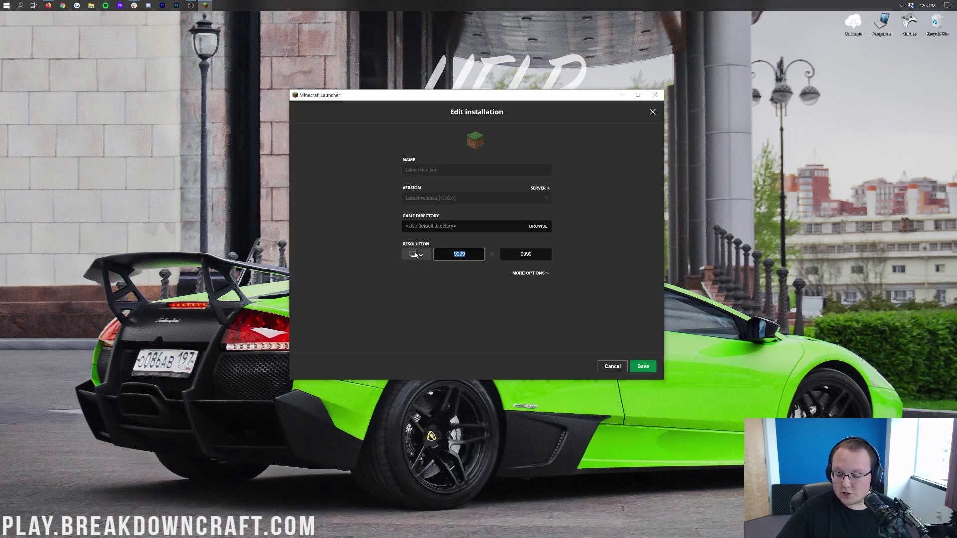
type("640")
key("Tab")
type("850")
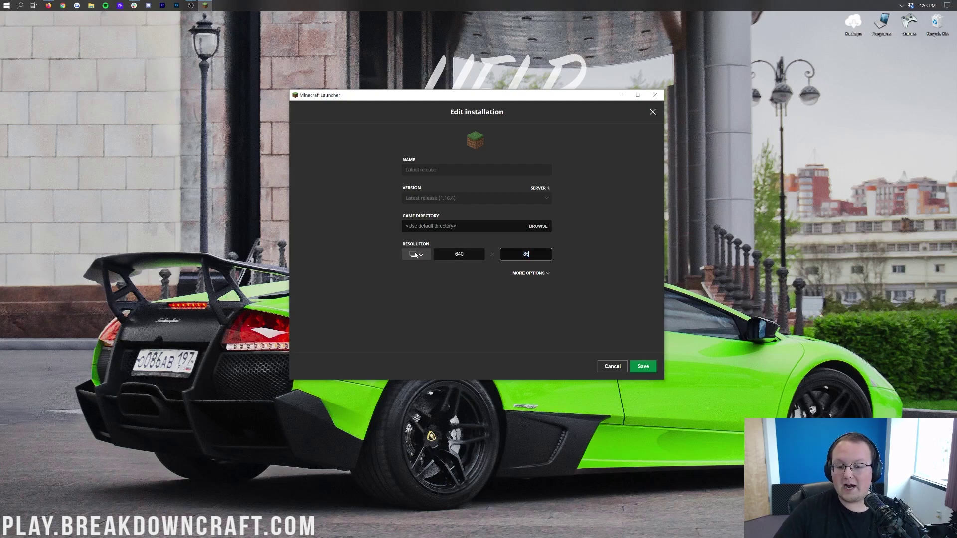
key("BackSpace")
key("BackSpace")
key("BackSpace")
type("480")
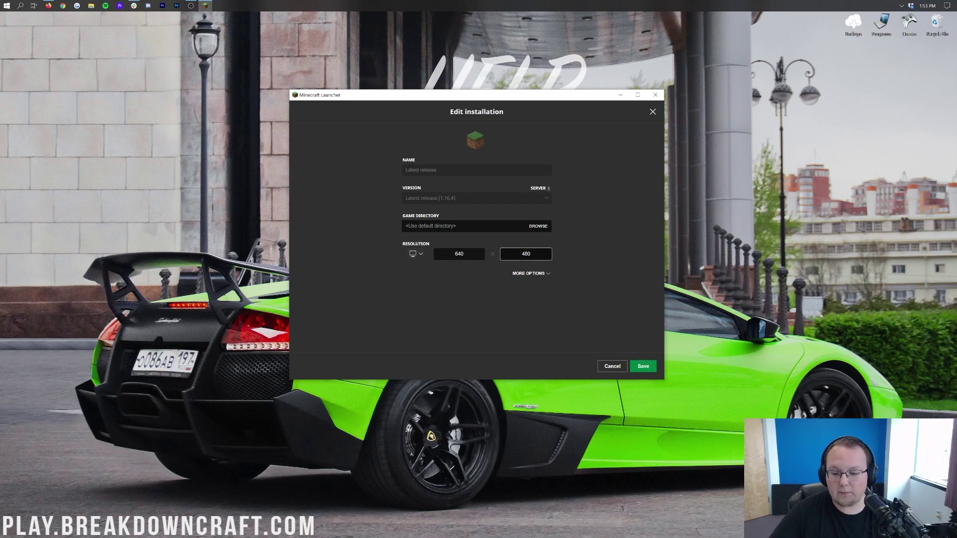
Apply the 1920x1080 monitor preset and close the edit dialog
key("shift+Tab")
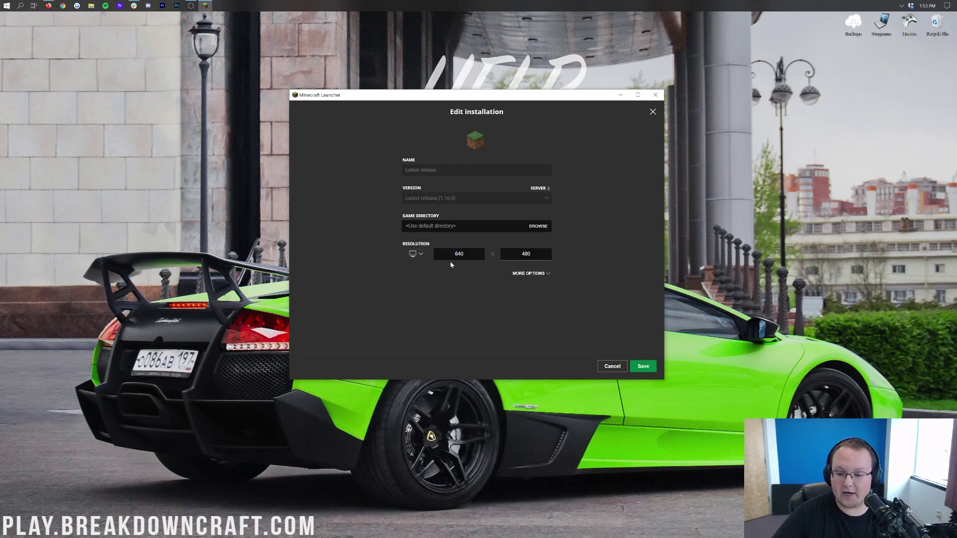
key("shift+Tab")
key("space")
key("Down")
key("Down")
key("Down")
key("Return")
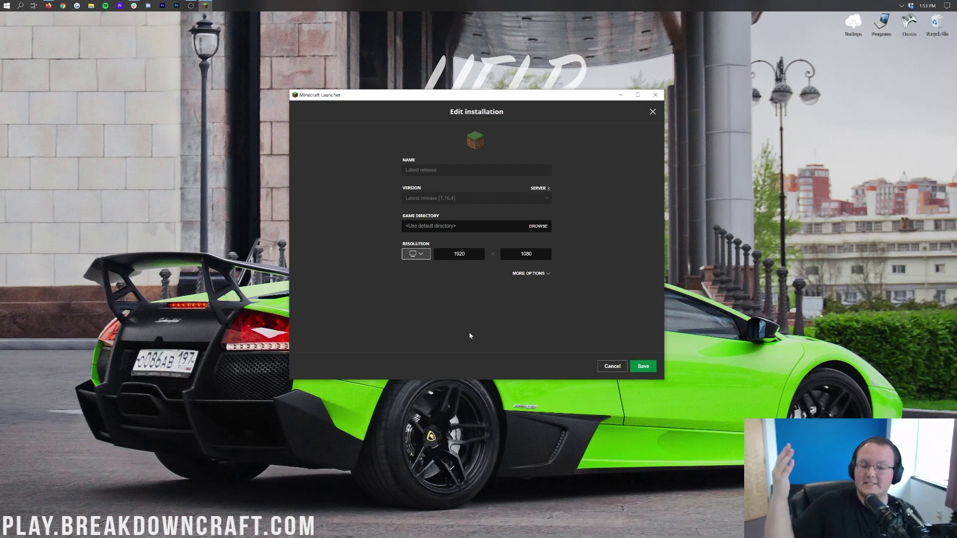
left_click(578, 289)
Select Latest release (1.16.4) on the Play page and launch the game
left_click(642, 367)
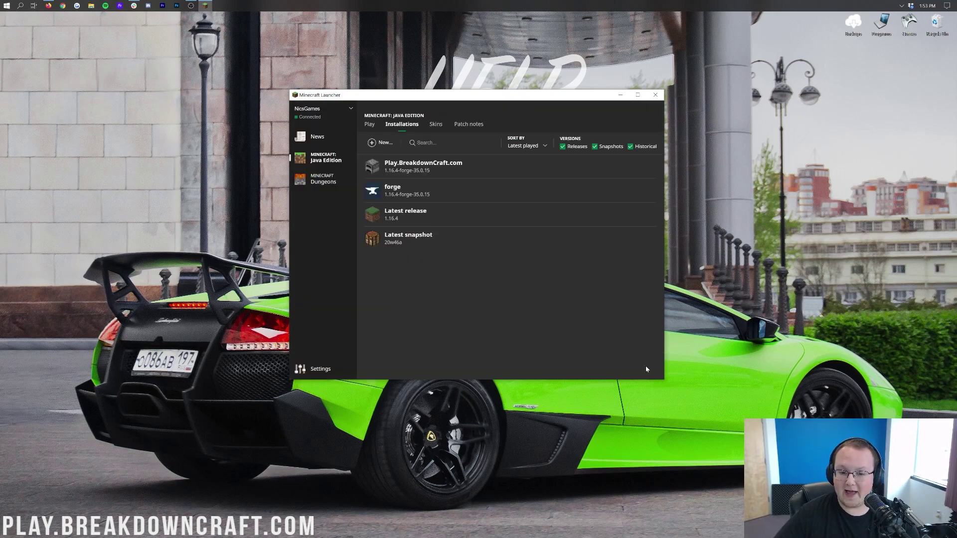
left_click(369, 125)
left_click(445, 369)
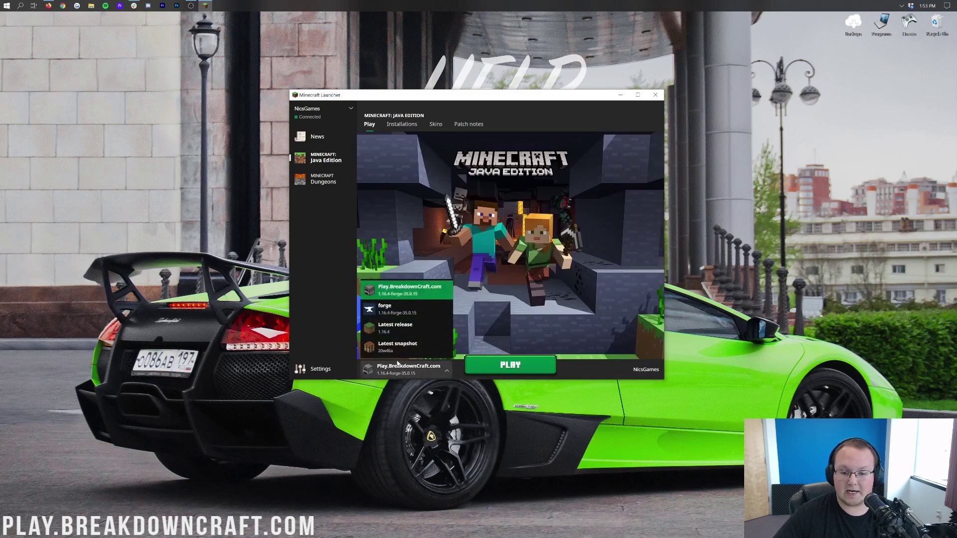
left_click(394, 330)
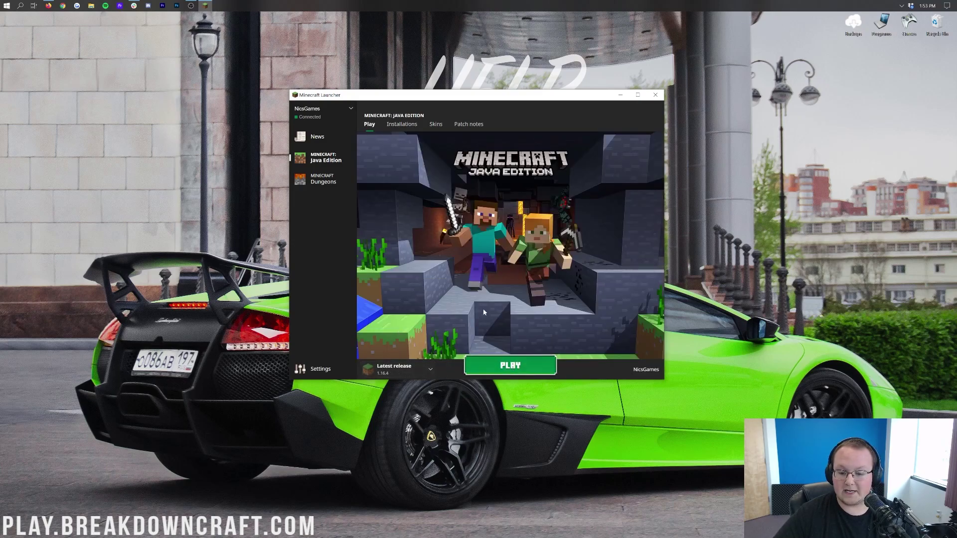
left_click(510, 365)
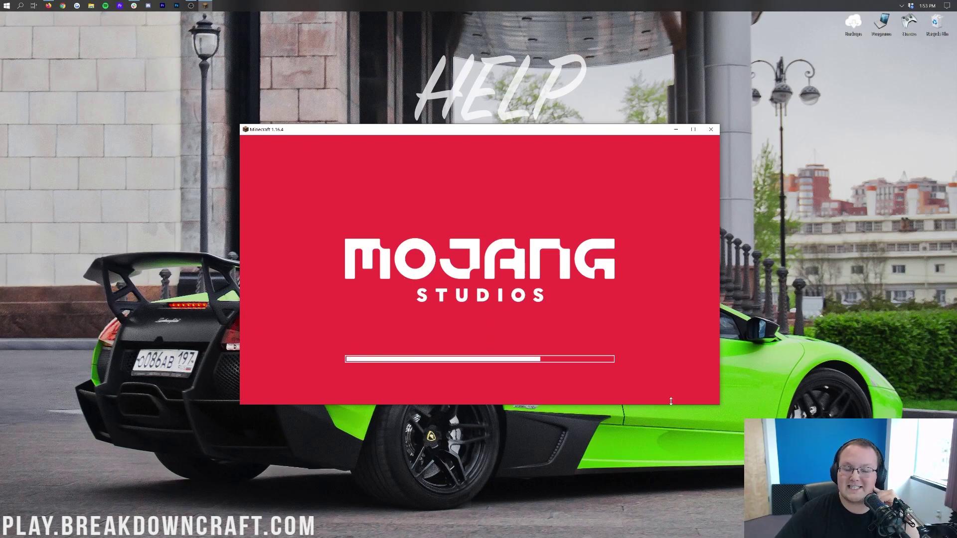
Close the loading game and reopen Minecraft Launcher by searching 'minecraft' from Start
left_click(710, 129)
left_click(1, 3)
type("minecraft")
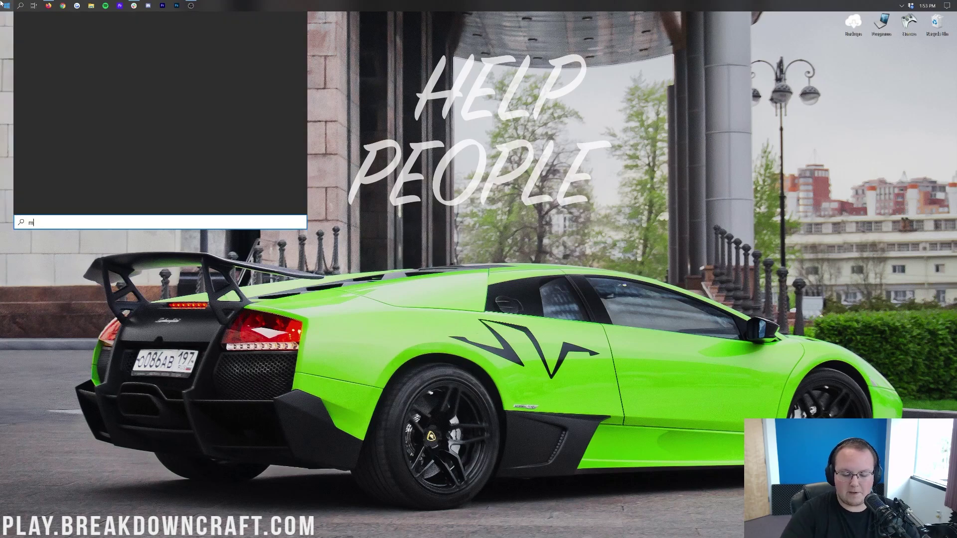
left_click(220, 131)
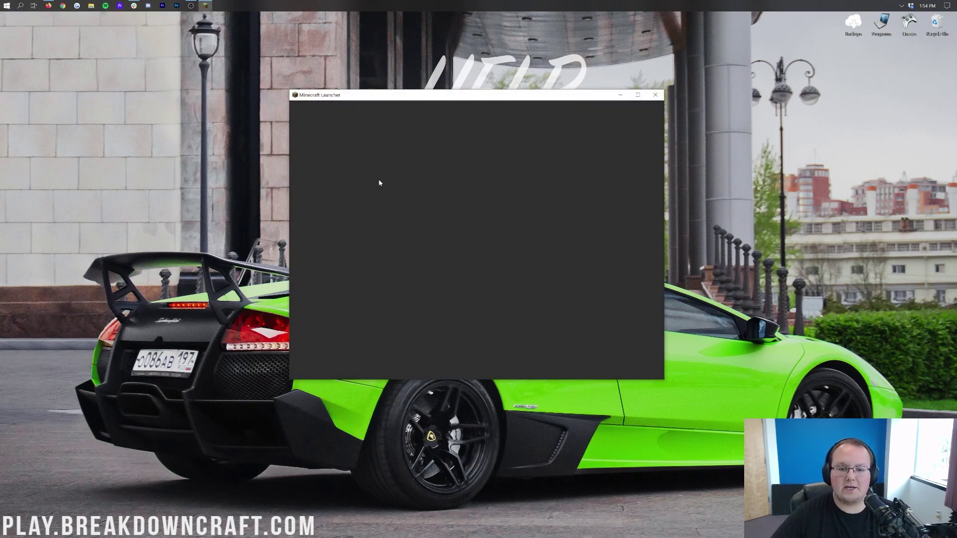
Set Latest release to the 800x600 preset, save, and return to the Play page
left_click(398, 125)
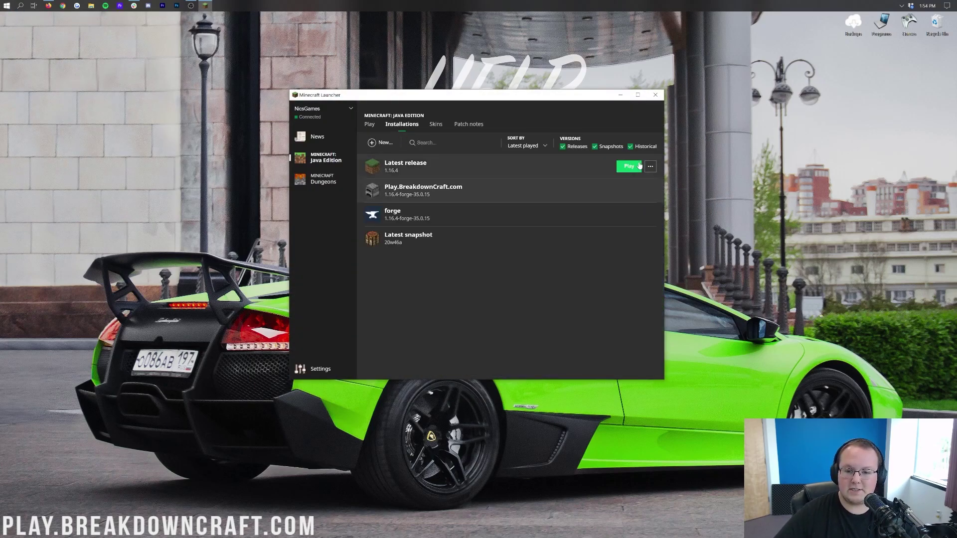
left_click(651, 166)
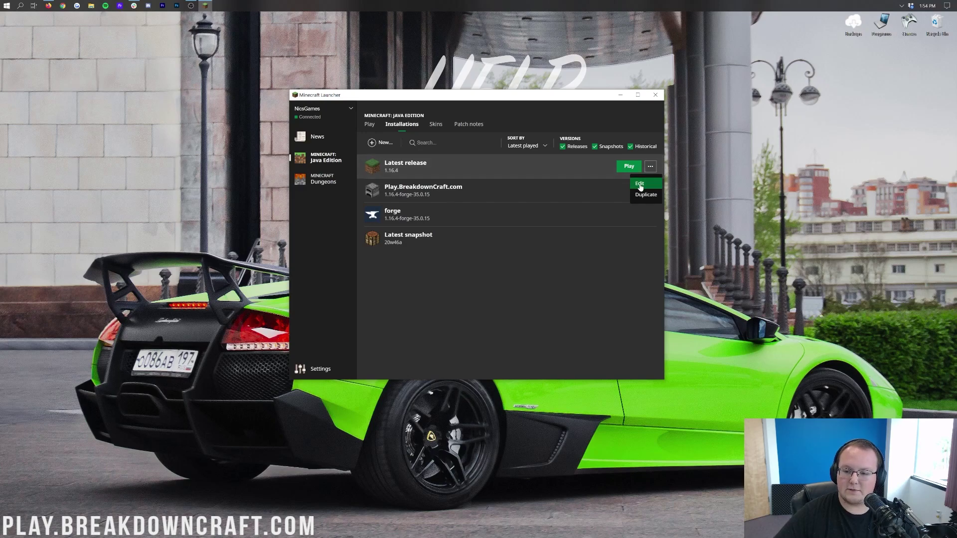
left_click(640, 183)
left_click(413, 254)
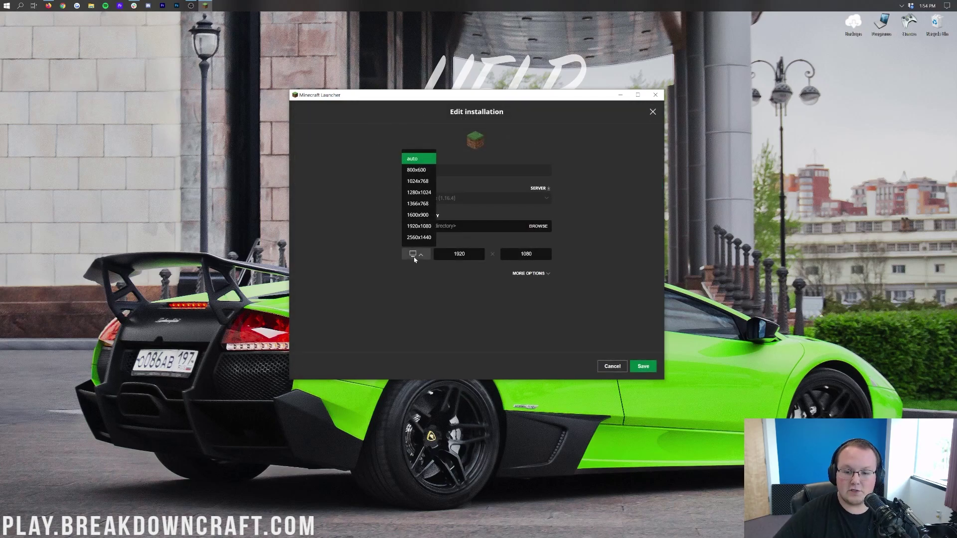
left_click(417, 170)
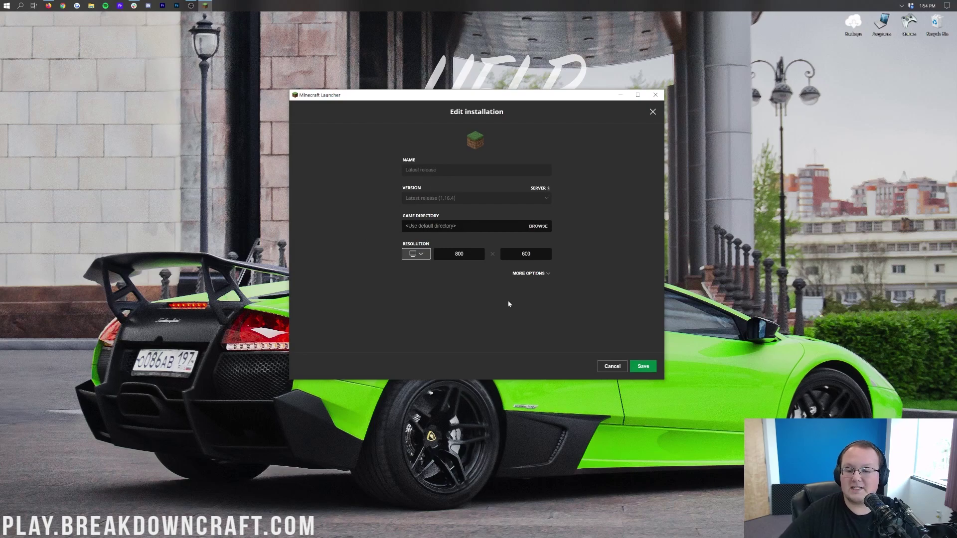
left_click(643, 367)
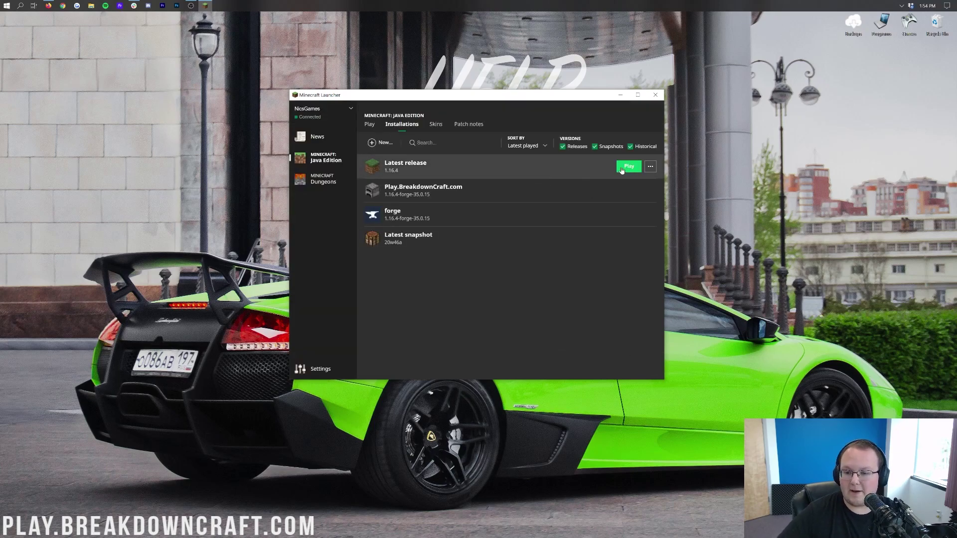
left_click(370, 125)
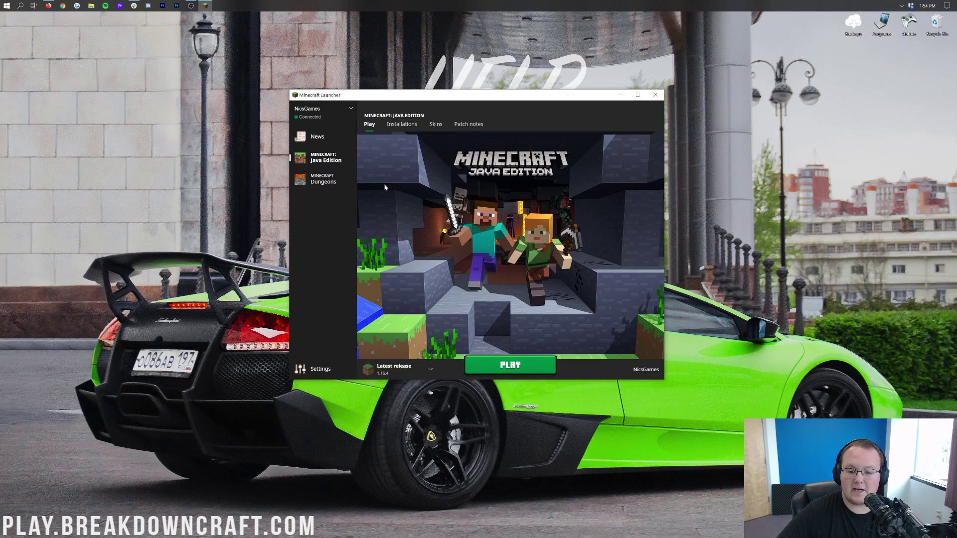
Launch the game at 800 x 600, close its window, and reopen the launcher
left_click(532, 359)
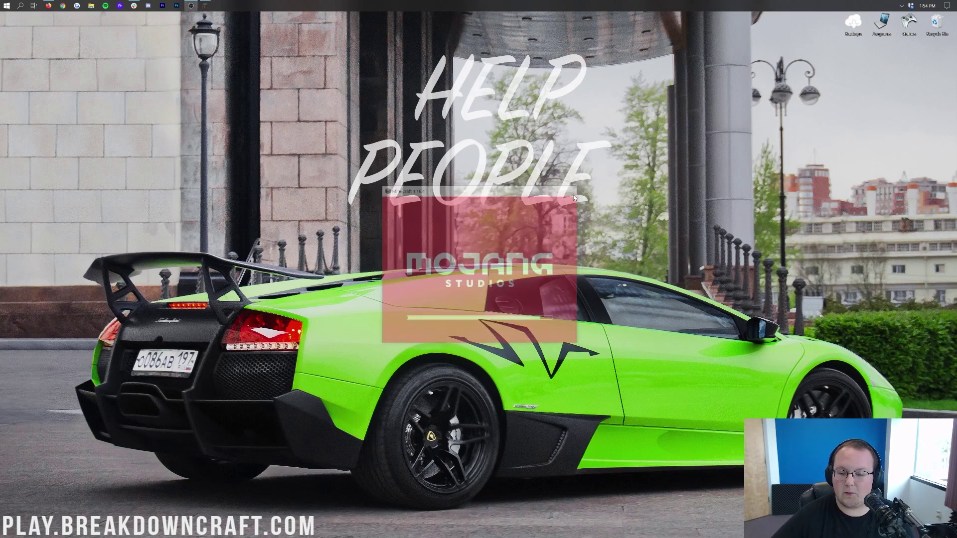
left_click(3, 4)
left_click(58, 101)
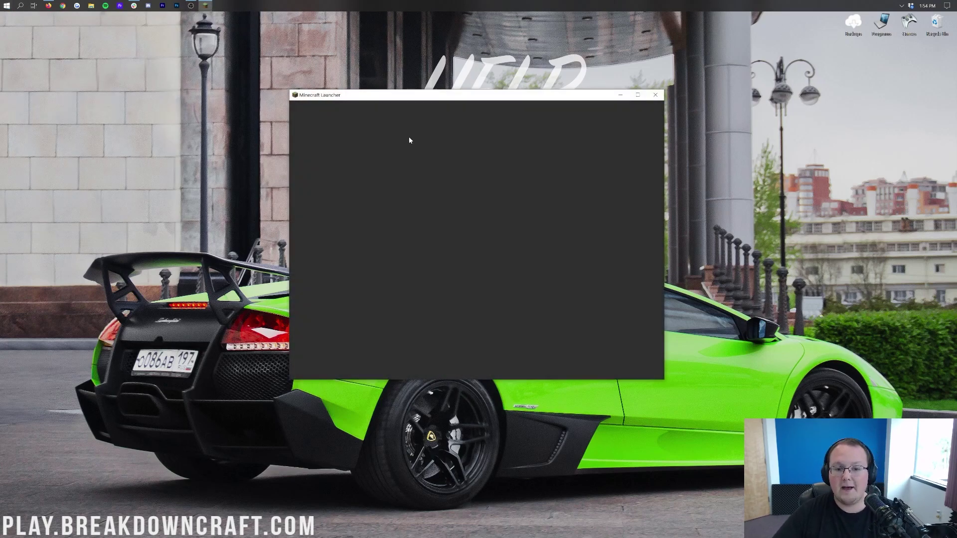
Edit Latest release to use the 1920x1080 preset and save it
left_click(401, 124)
left_click(650, 166)
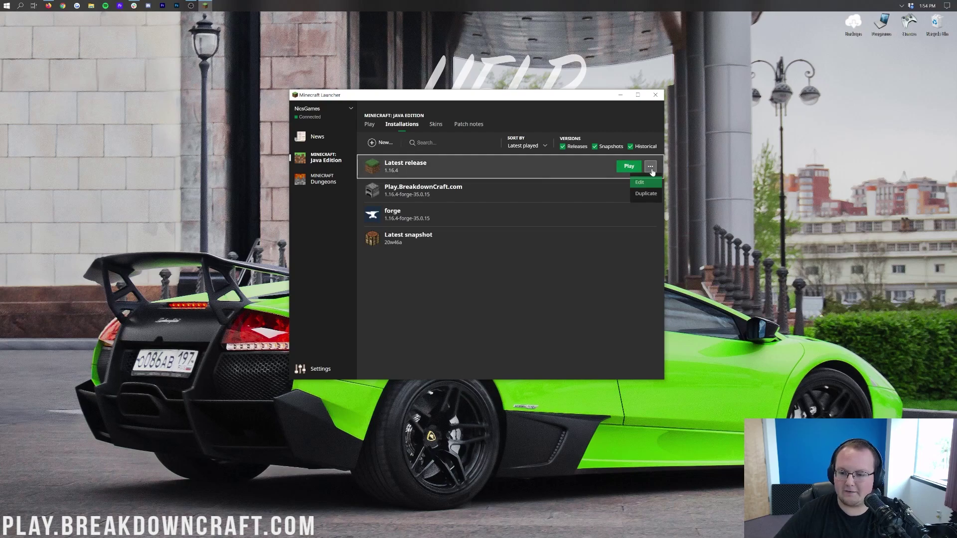
left_click(640, 185)
left_click(417, 254)
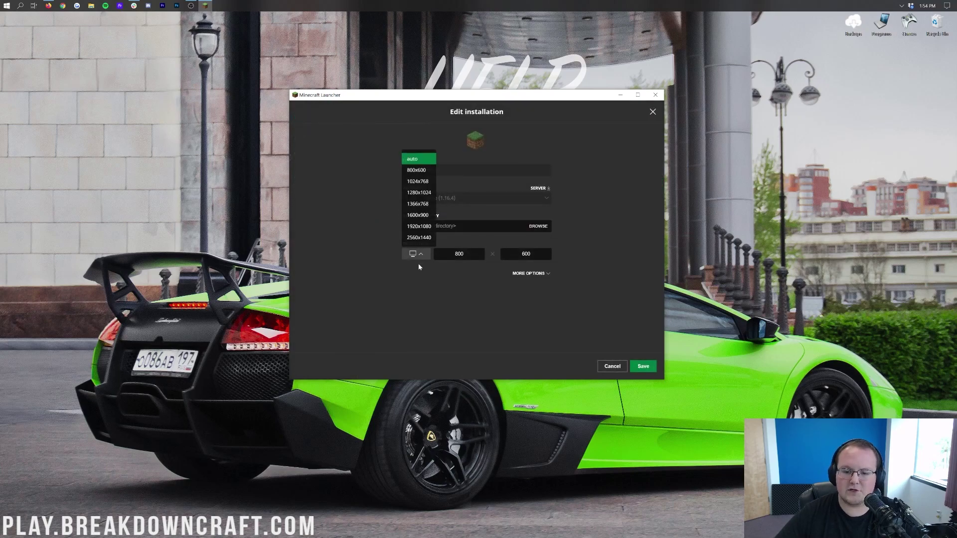
left_click(419, 226)
left_click(642, 367)
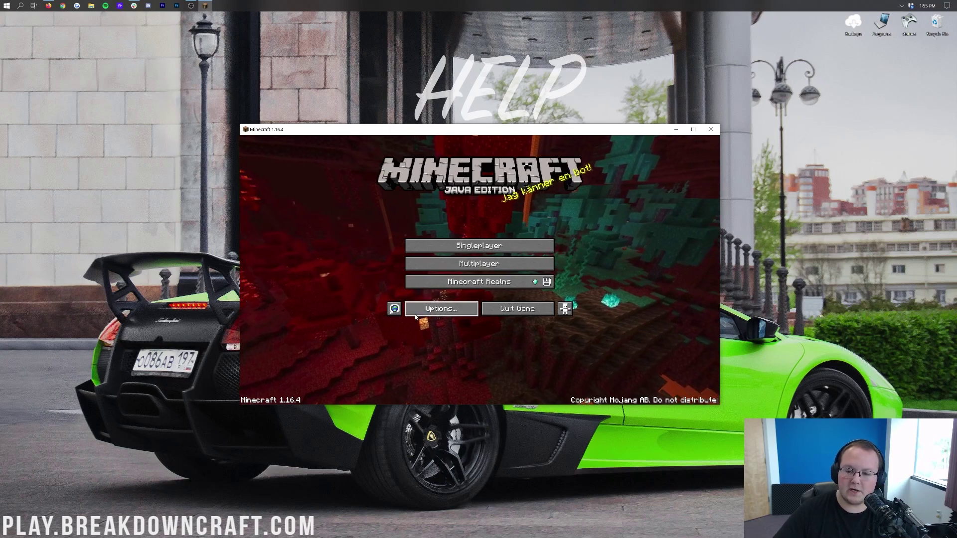
Turn Fullscreen on in Options > Video Settings and return to the title screen
left_click(429, 313)
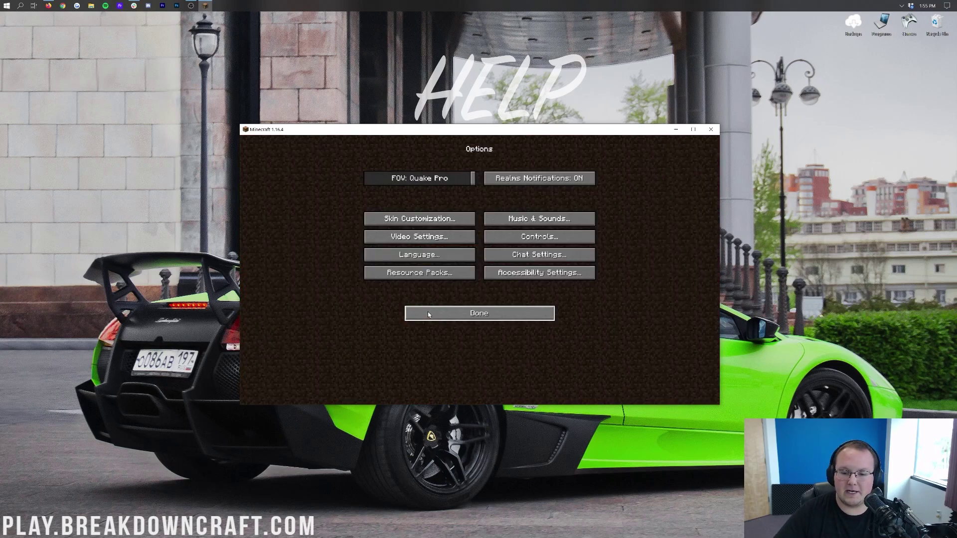
left_click(417, 238)
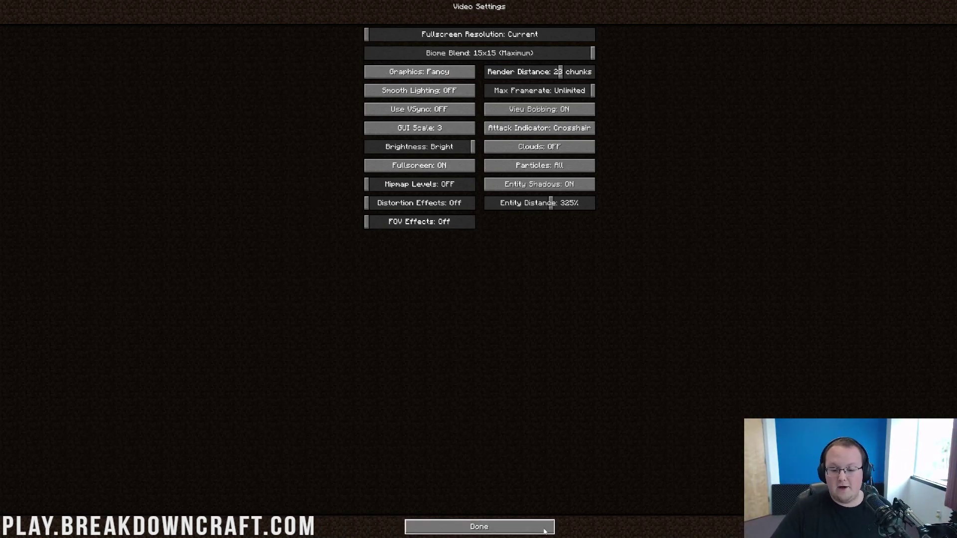
left_click(479, 527)
left_click(543, 220)
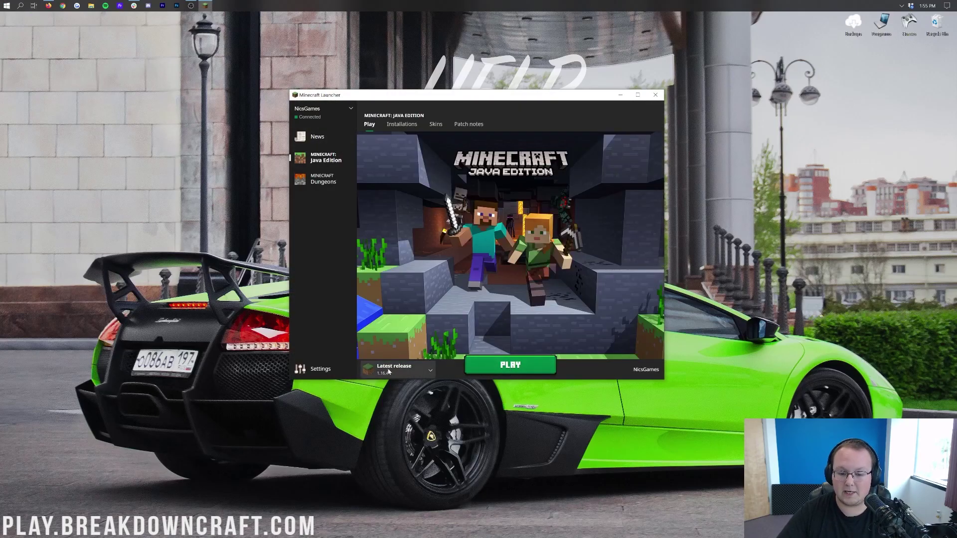
Launch Latest release 1.16.4 from the launcher's Play page
left_click(521, 367)
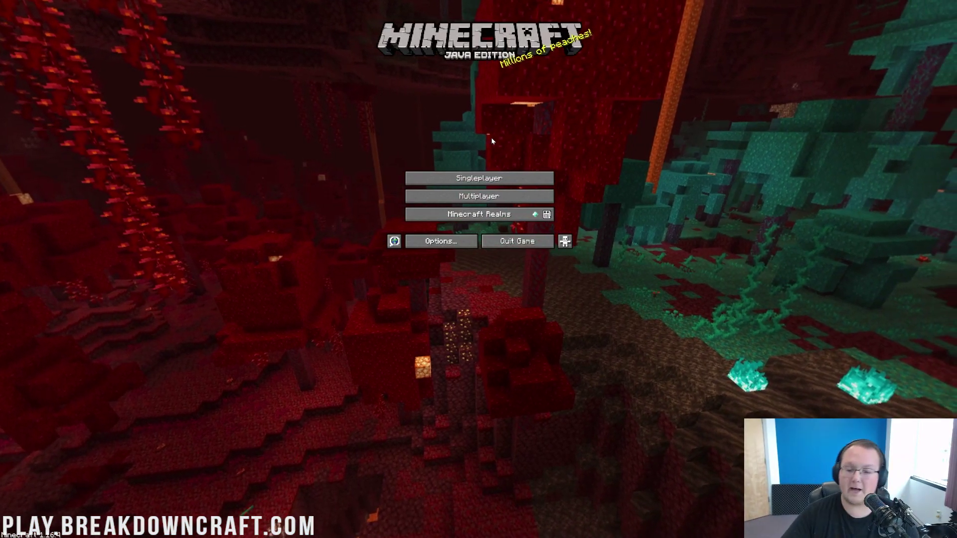
Open Video Settings from the title screen's Options menu
left_click(471, 241)
left_click(450, 148)
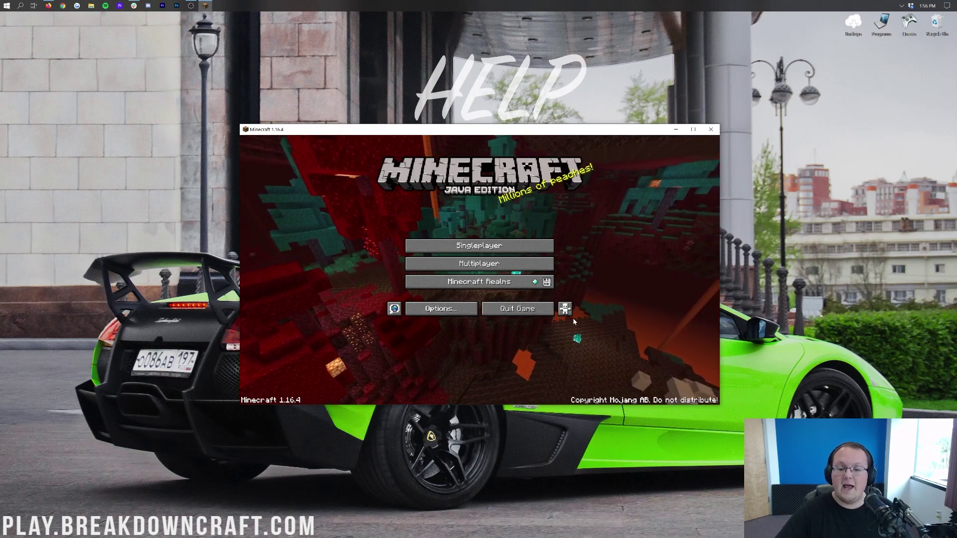
Open the Multiplayer server list from the title screen to see the Play.BreakdownCraft.com server
left_click(497, 258)
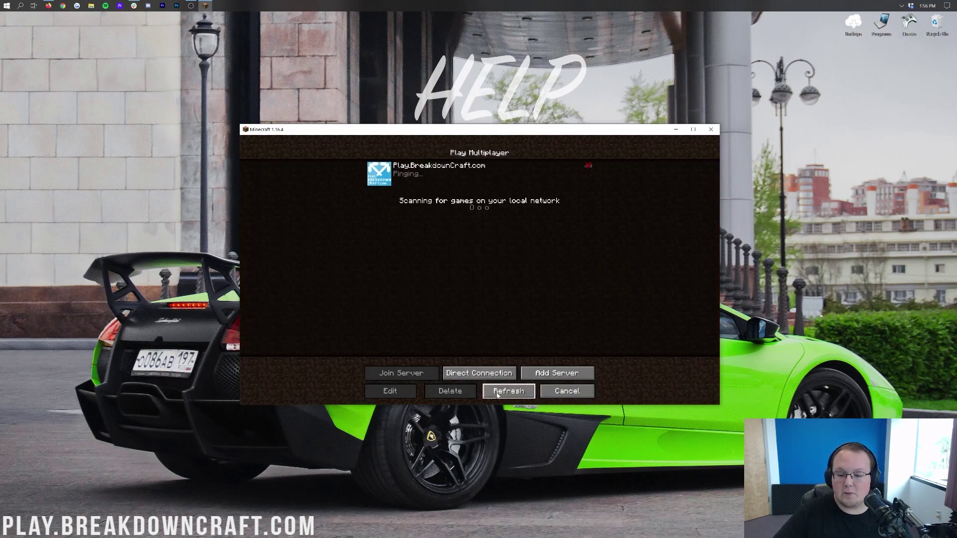